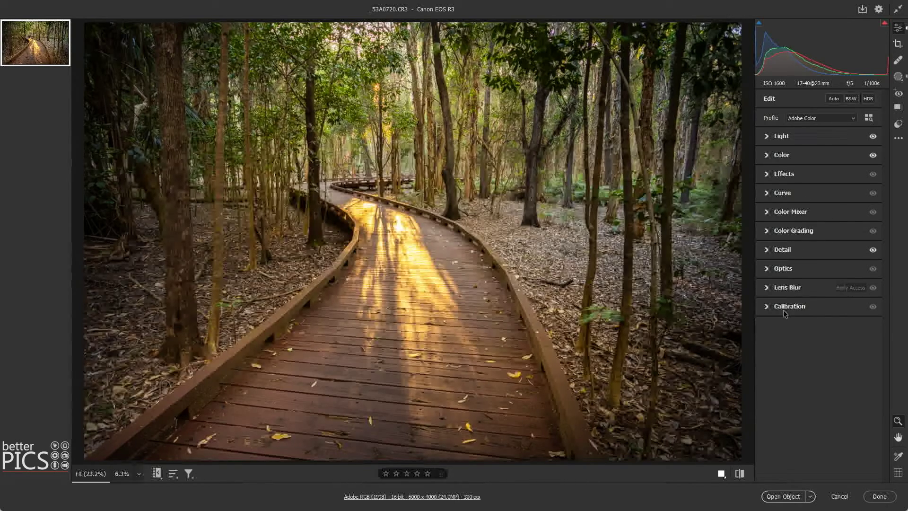
Step: Expand and collapse the Light, Color, Effects and Curve sections one at a time
click(767, 137)
click(768, 137)
click(767, 156)
click(768, 156)
click(769, 176)
click(771, 180)
click(767, 194)
click(770, 194)
Step: Open Light, Color, Effects and Curve in turn, each closing the previous, then collapse Curve
click(768, 137)
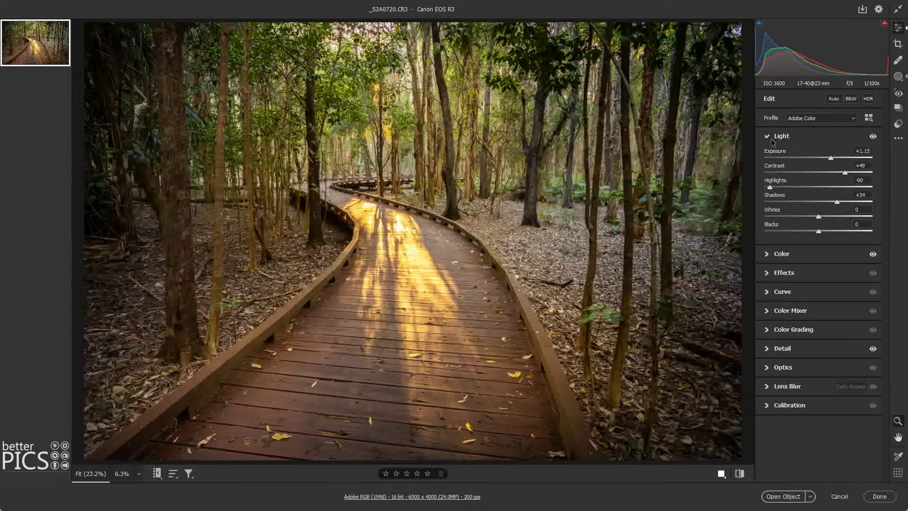
click(779, 255)
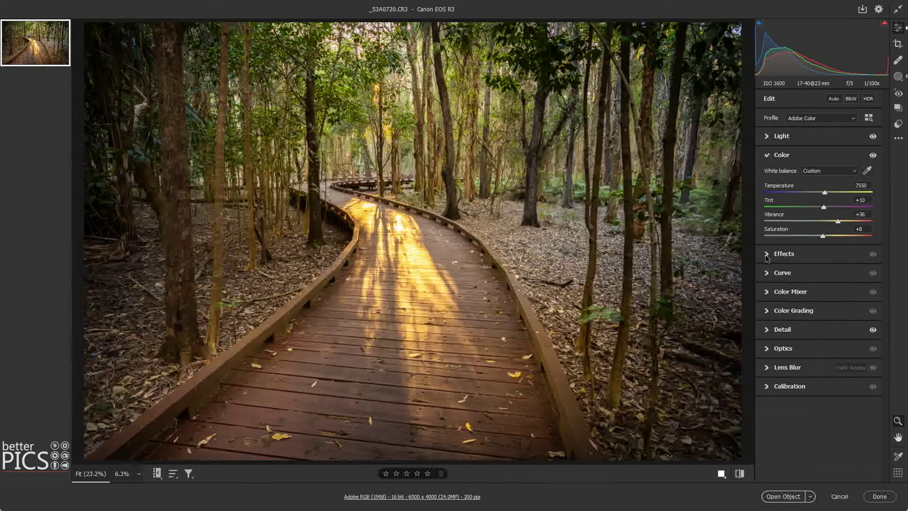
click(767, 255)
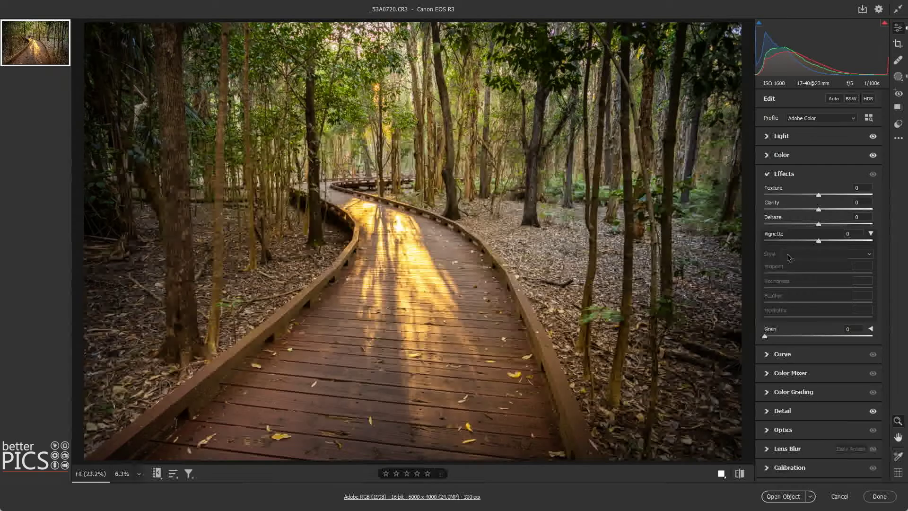
click(771, 356)
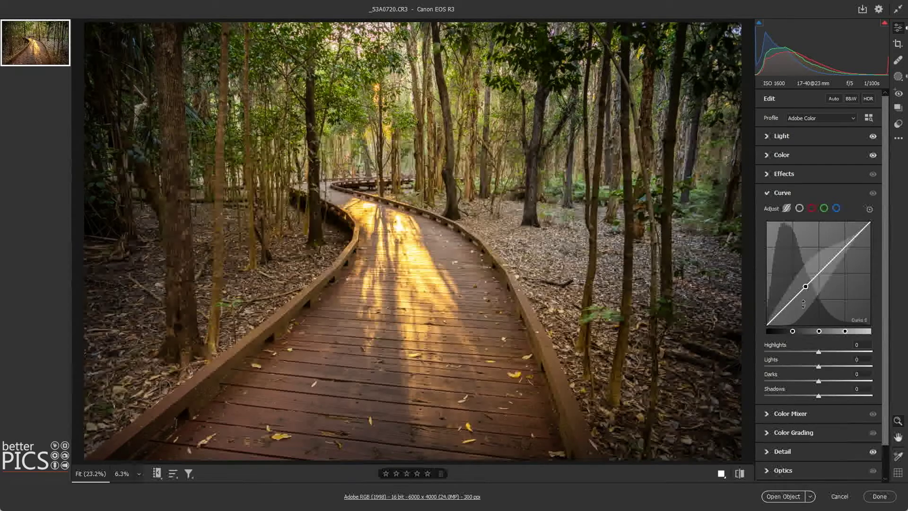
click(767, 193)
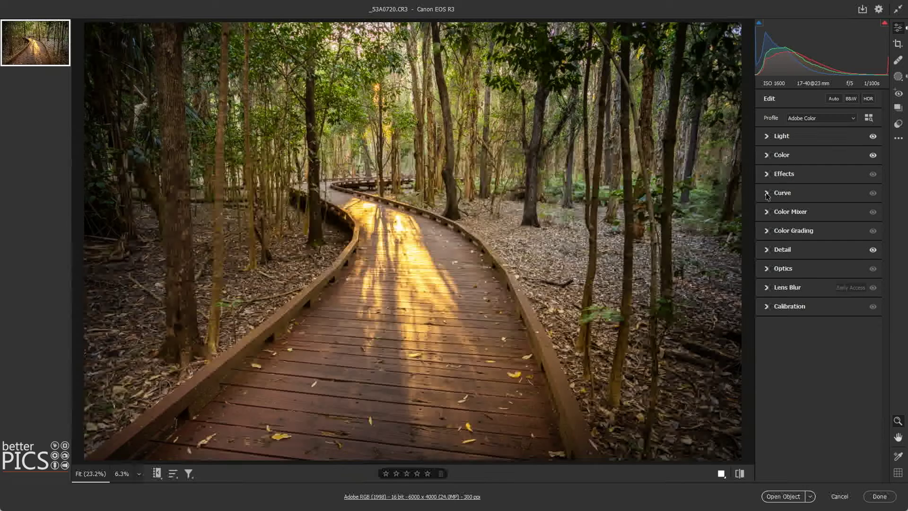
Step: Keep Single Mode, reopen Light, Color and Effects, then bring up the panel behaviour options again
right_click(781, 138)
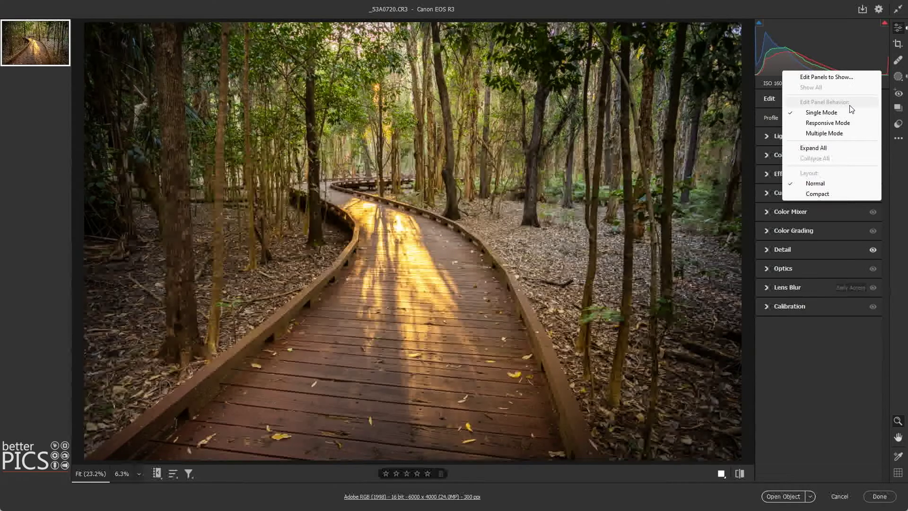
click(821, 113)
click(771, 142)
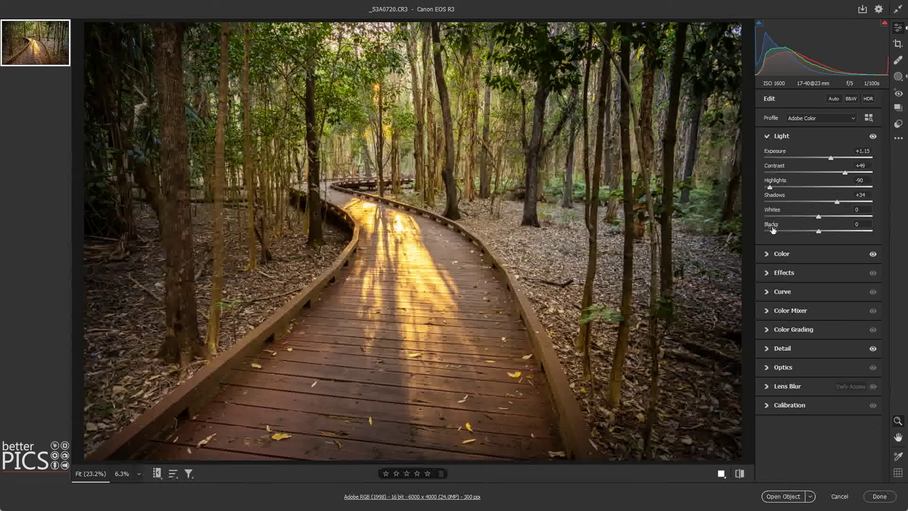
click(769, 256)
click(769, 257)
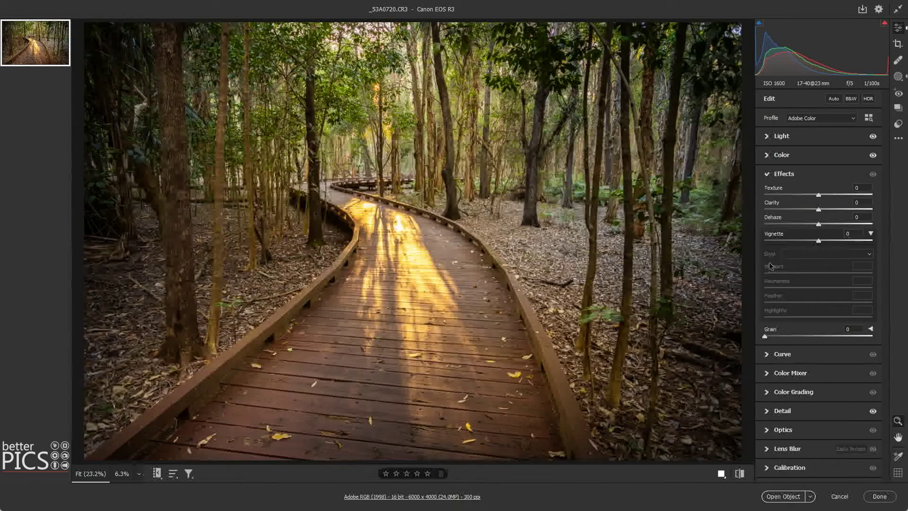
click(767, 174)
right_click(781, 137)
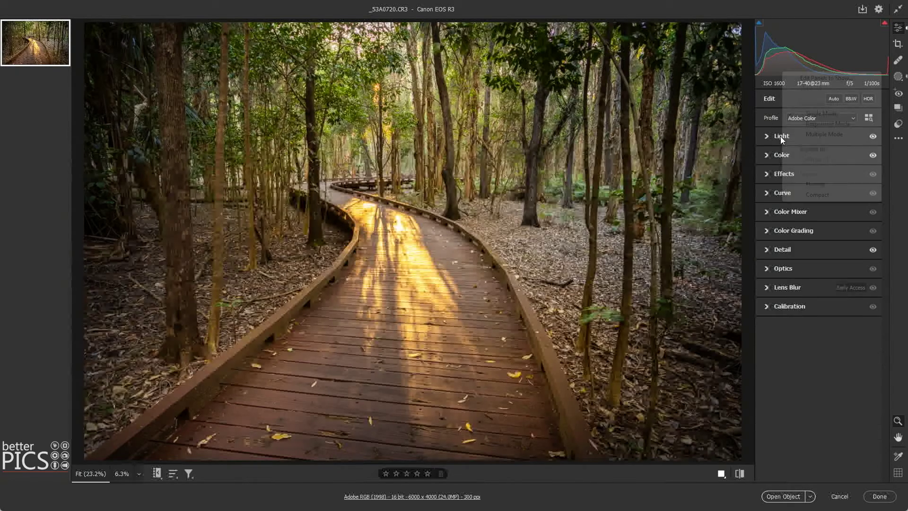
click(840, 125)
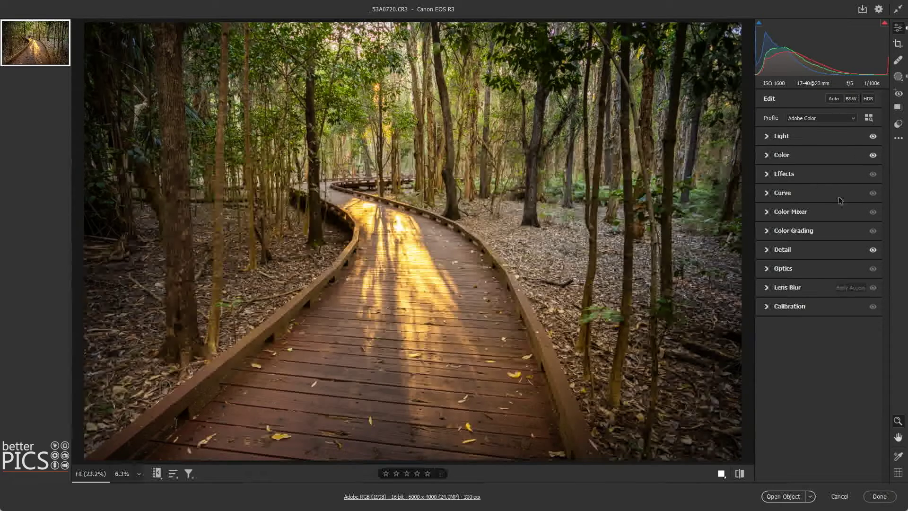
click(767, 136)
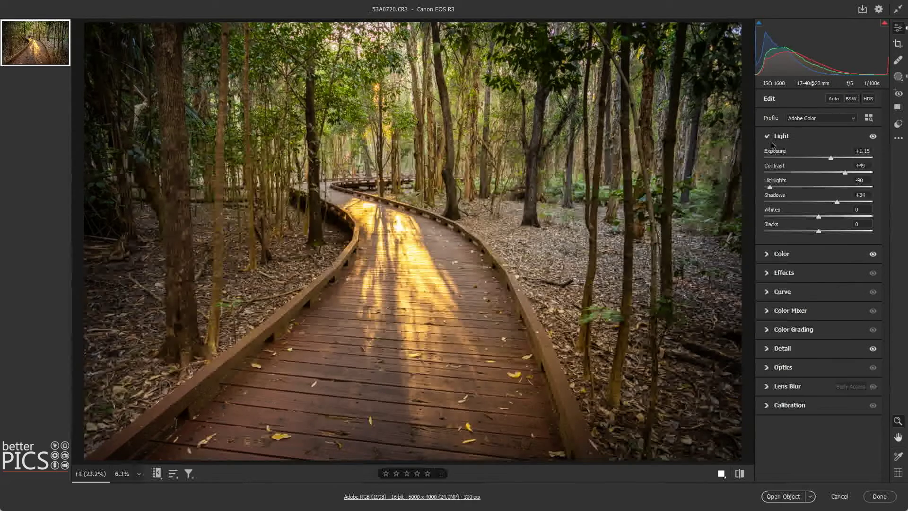
click(767, 255)
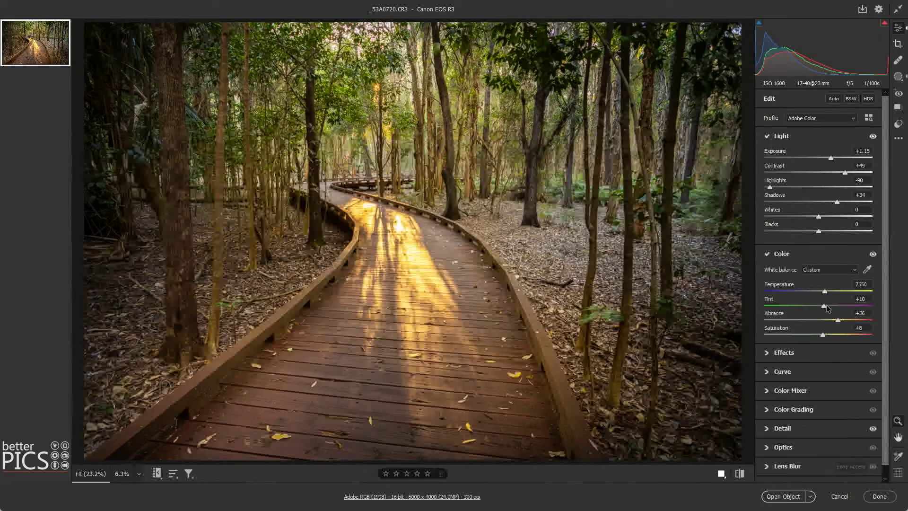
click(768, 354)
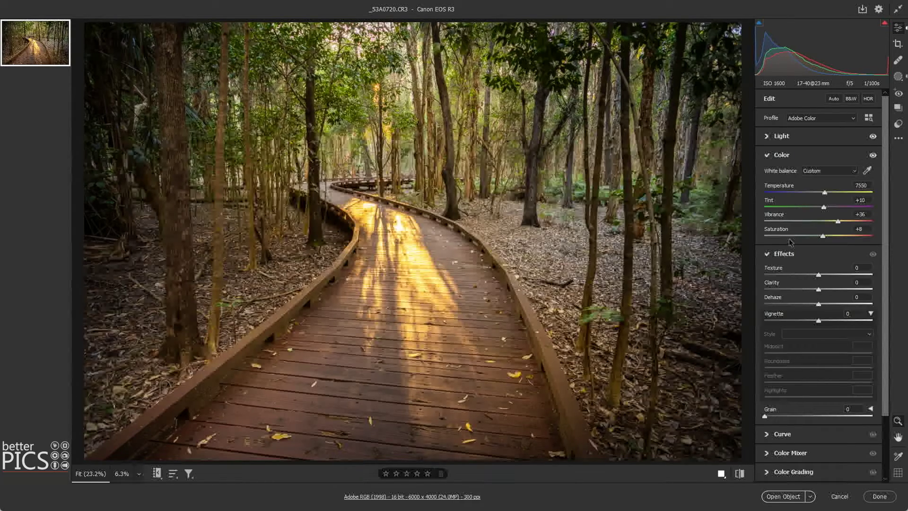
click(769, 437)
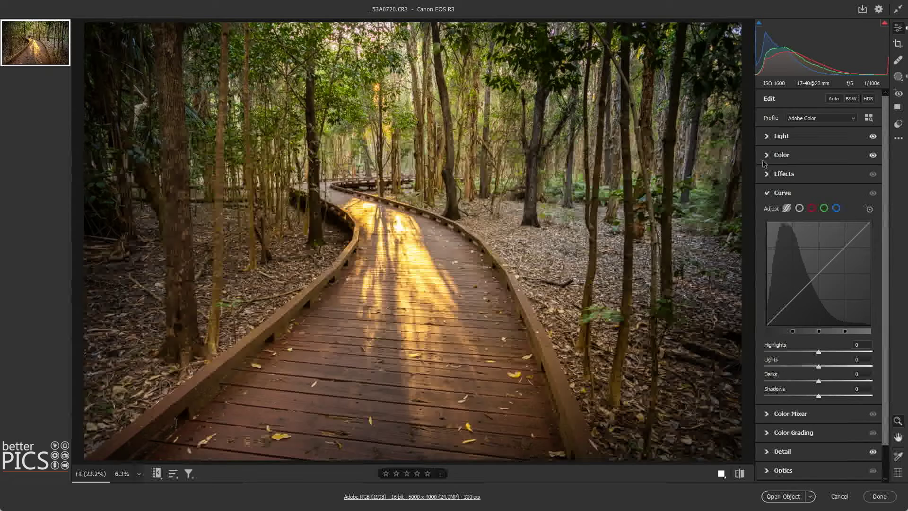
click(767, 136)
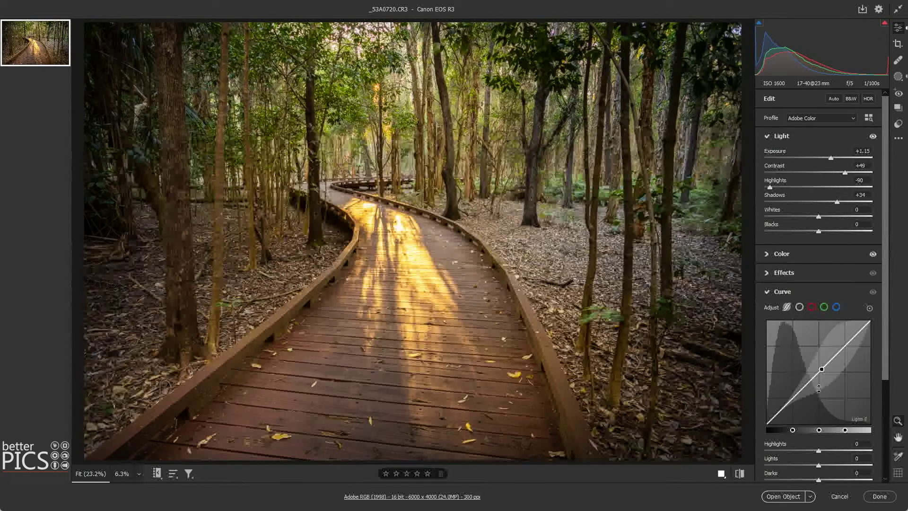
click(771, 257)
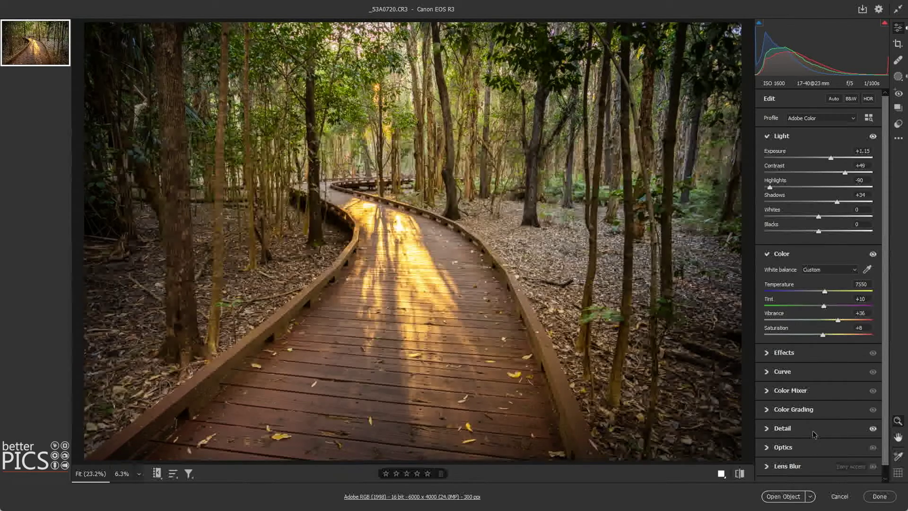
click(776, 254)
click(776, 138)
Step: Switch to Multiple Mode and expand Light, Color, Effects and Curve together
right_click(779, 141)
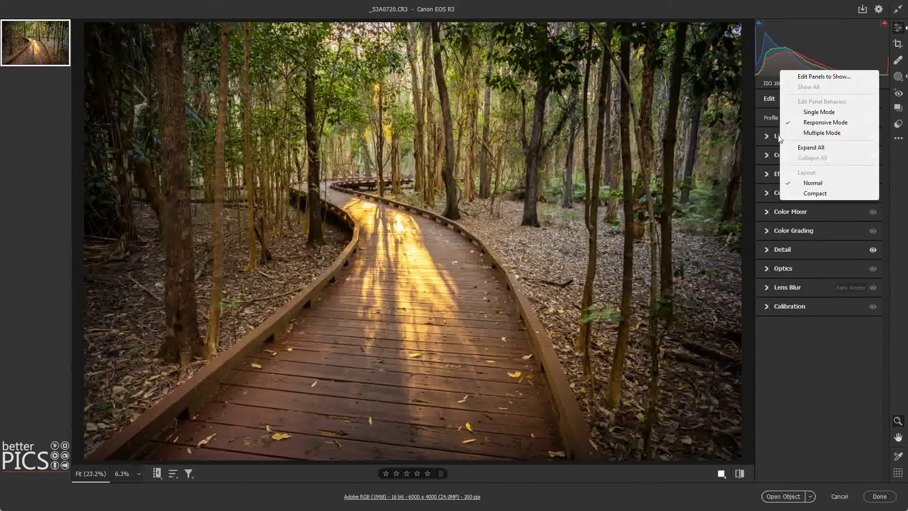
click(822, 133)
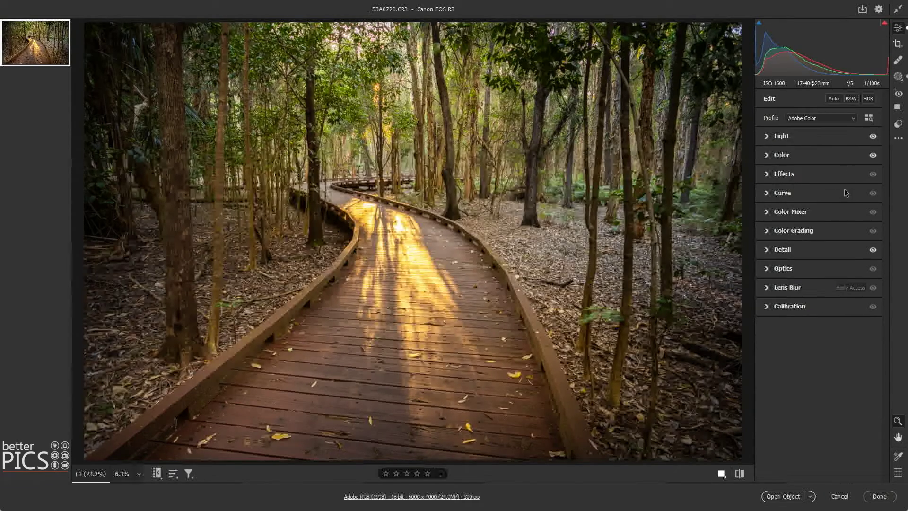
click(767, 137)
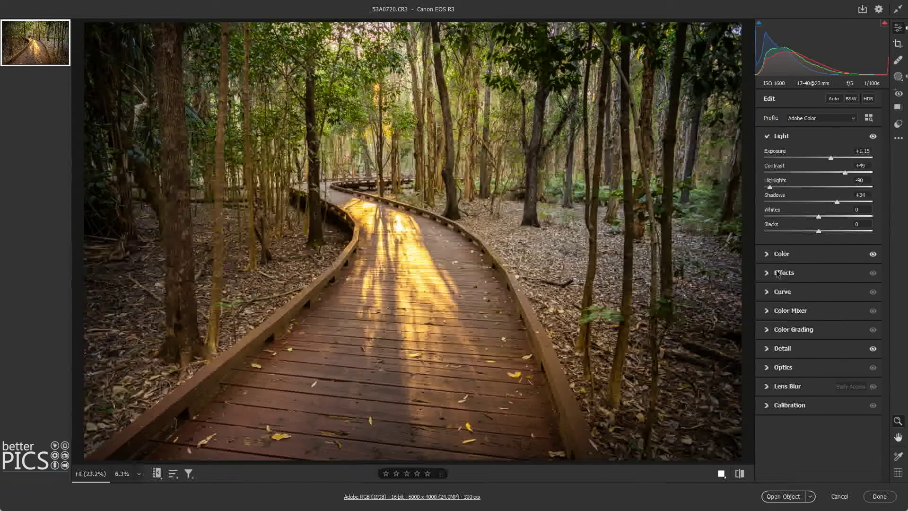
click(767, 255)
click(767, 353)
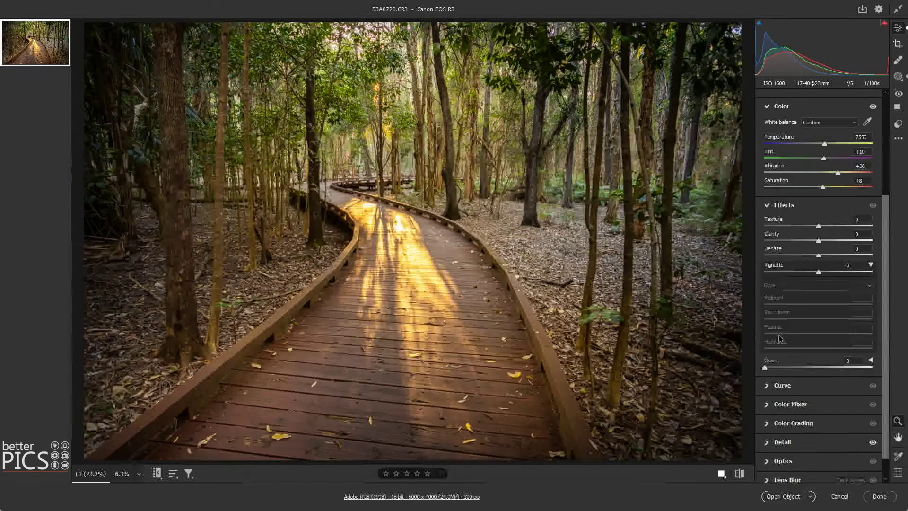
scroll(796, 293, down, 1)
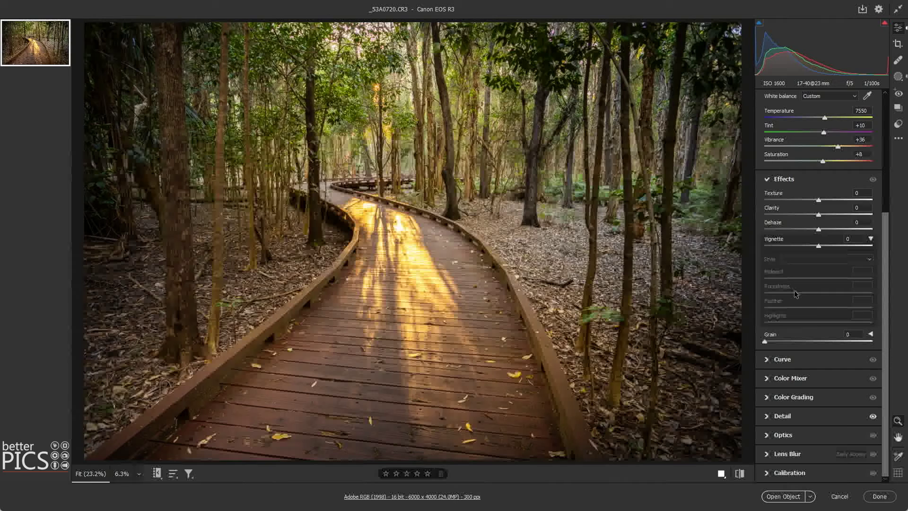
click(767, 361)
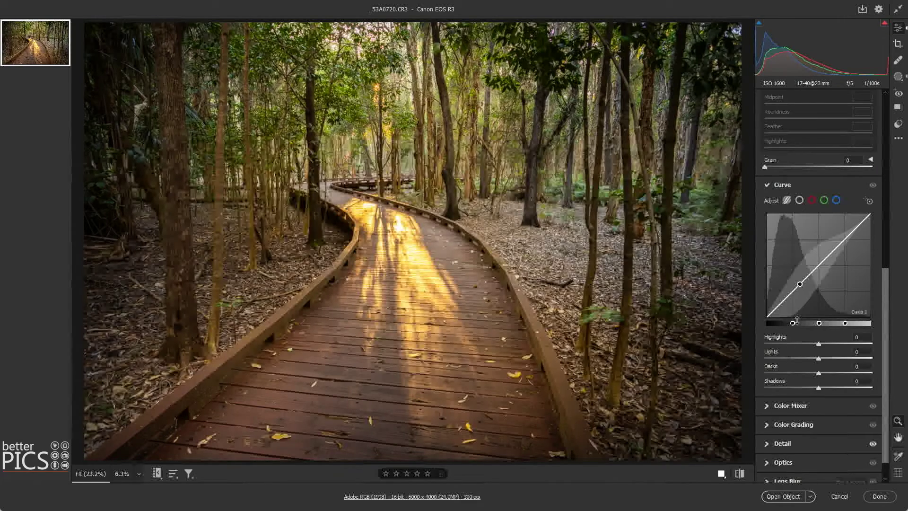
Step: Collapse the Effects and Color sections, leaving Light and Curve open
scroll(798, 327, up, 5)
scroll(798, 327, up, 7)
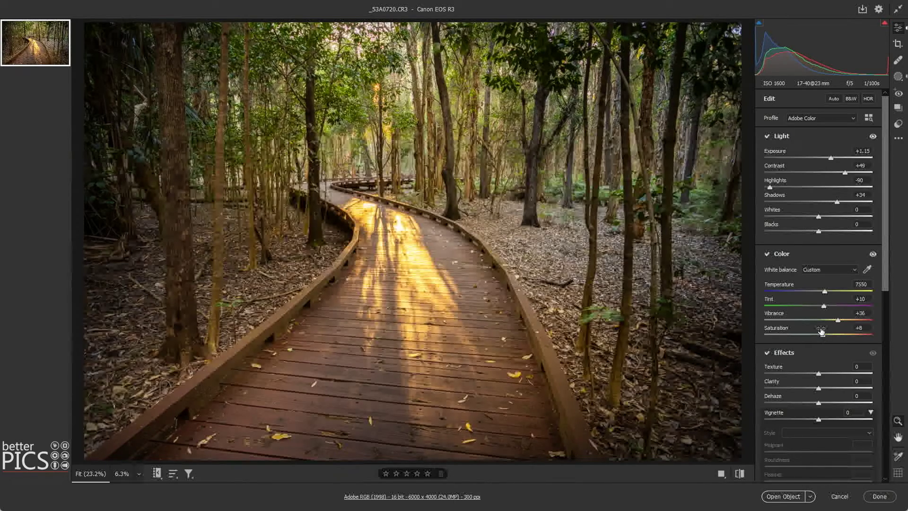
mouse_move(821, 332)
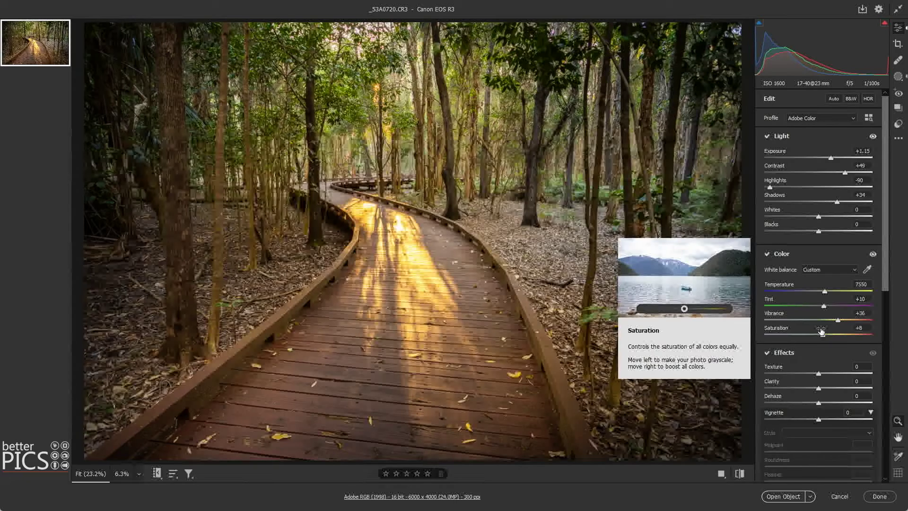
click(768, 354)
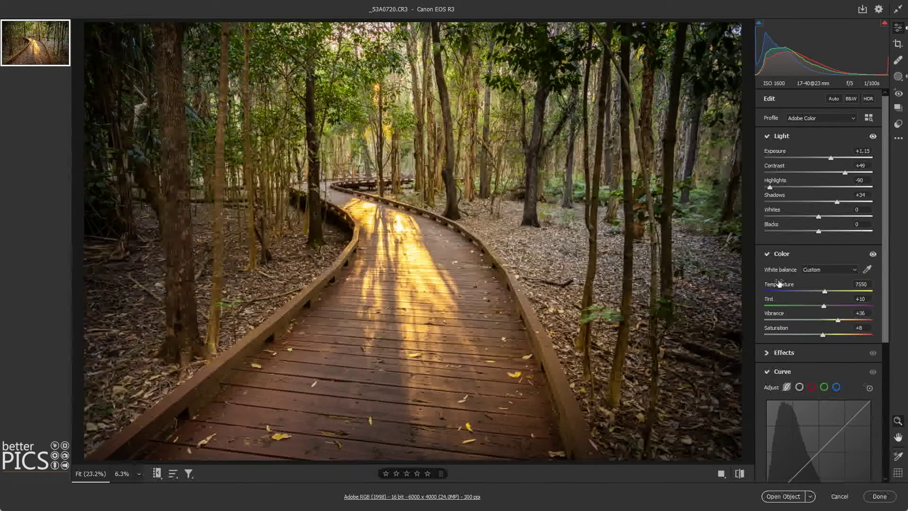
click(767, 254)
Step: Collapse the Light and Curve sections and set panel behaviour back to Single Mode
click(768, 137)
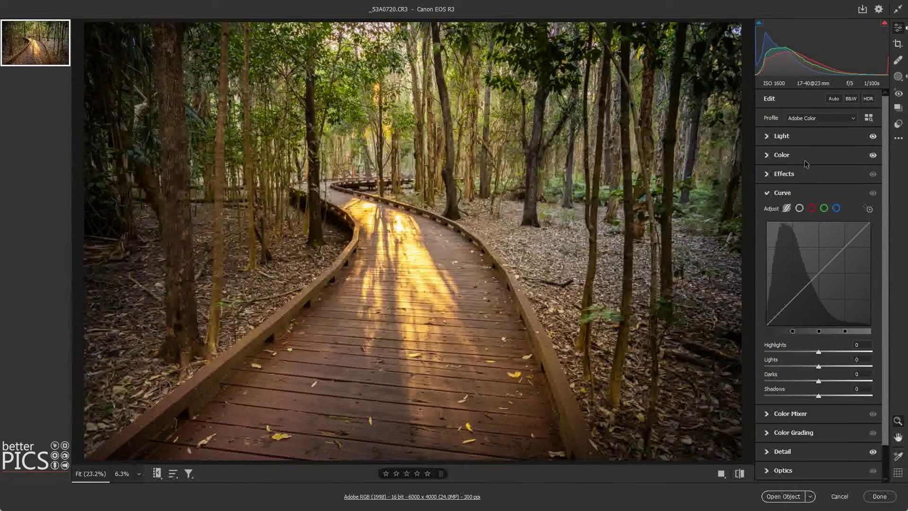
click(768, 193)
right_click(788, 139)
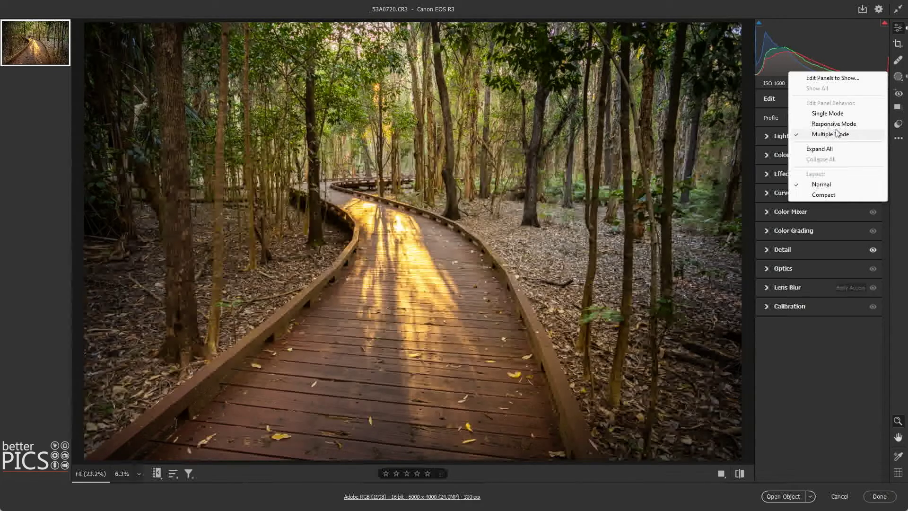
click(828, 113)
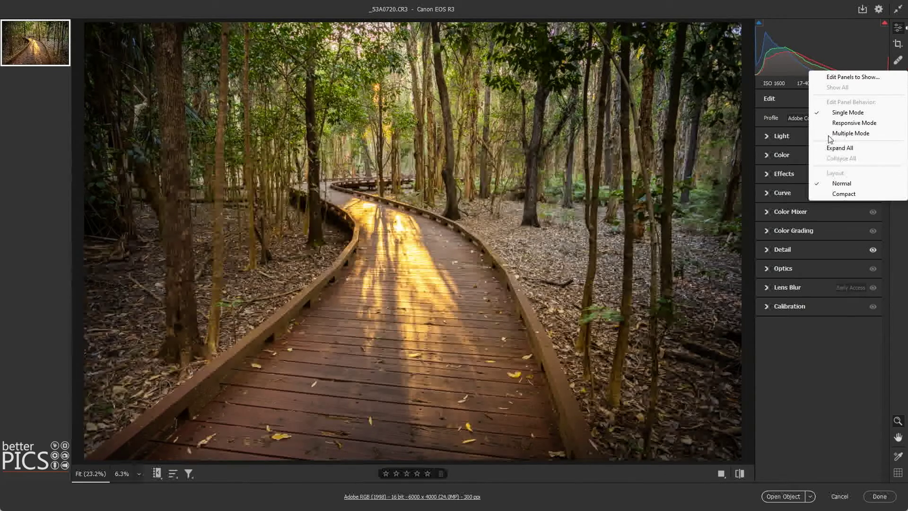
Step: Choose Responsive Mode and expand the Light and Color sections side by side
click(873, 124)
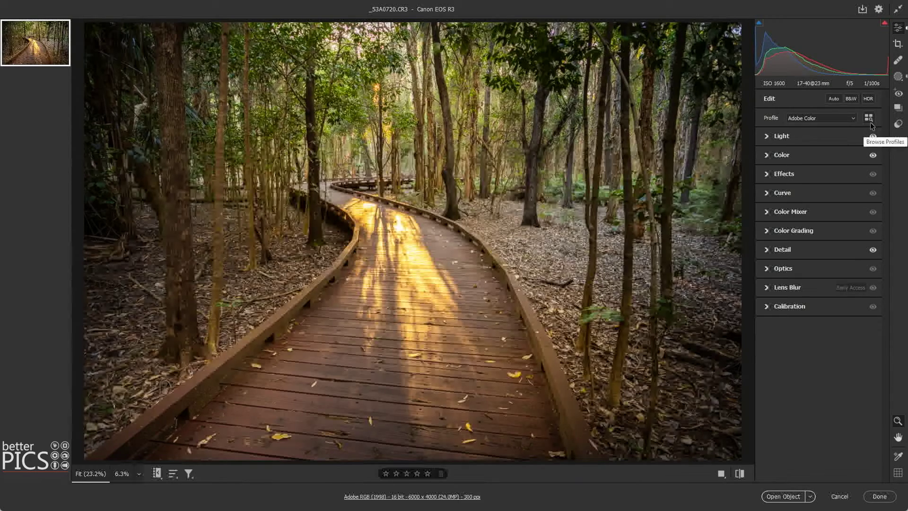
click(768, 135)
click(766, 254)
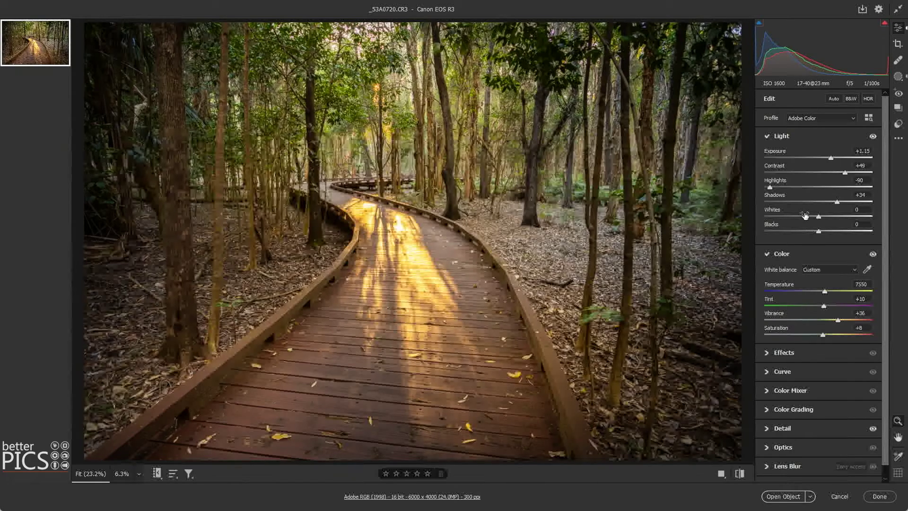
Step: Keep Responsive Mode and collapse Light and Color together from the Light header
right_click(779, 139)
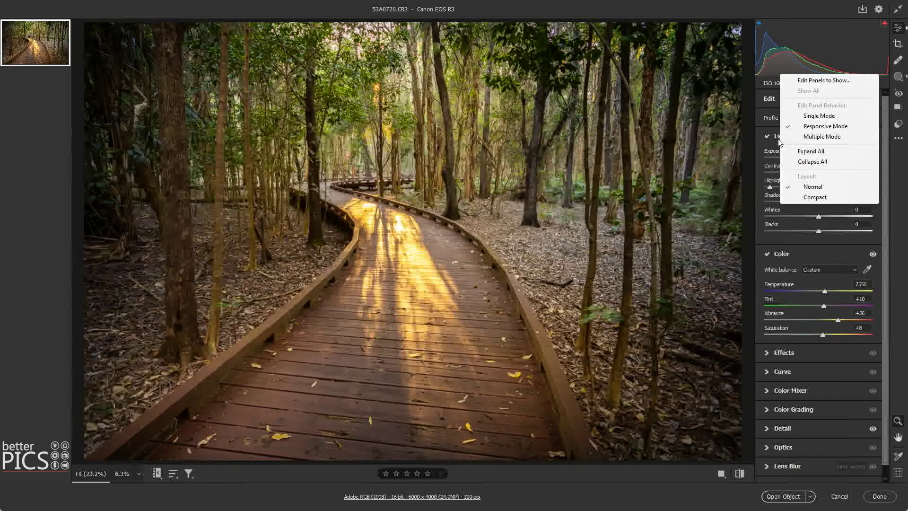
click(831, 129)
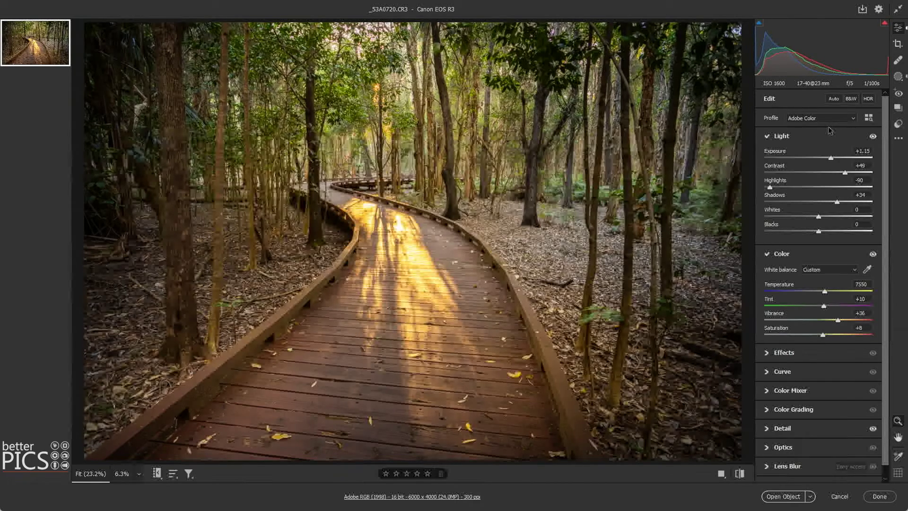
ctrl+click(770, 136)
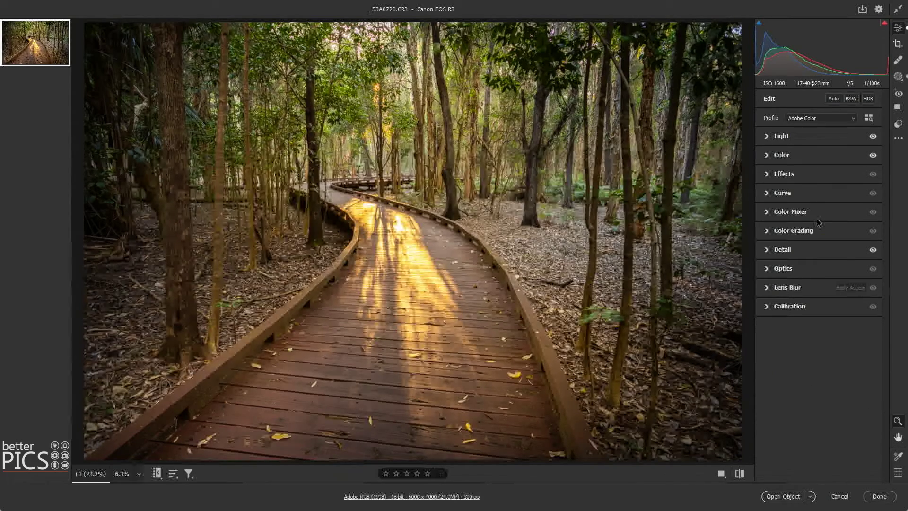
Step: Untick Lens Blur in Edit Panels to Show and confirm with OK
right_click(781, 137)
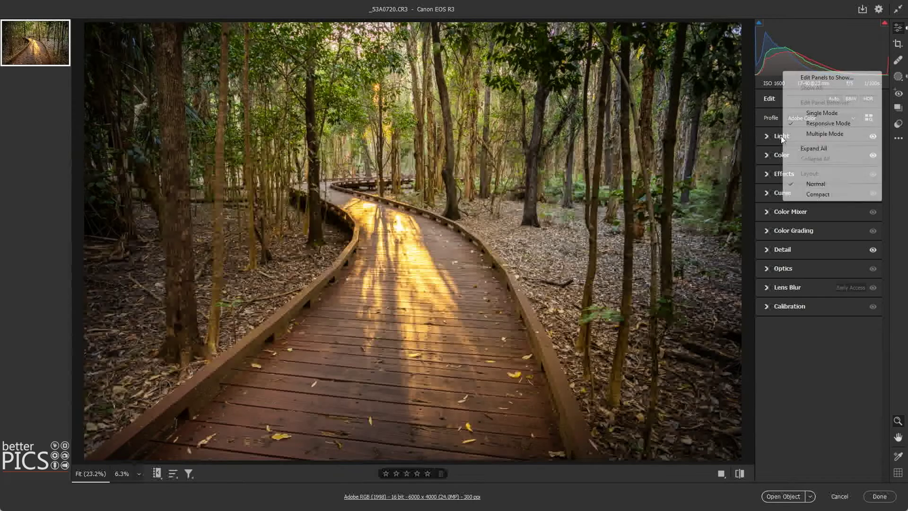
click(831, 78)
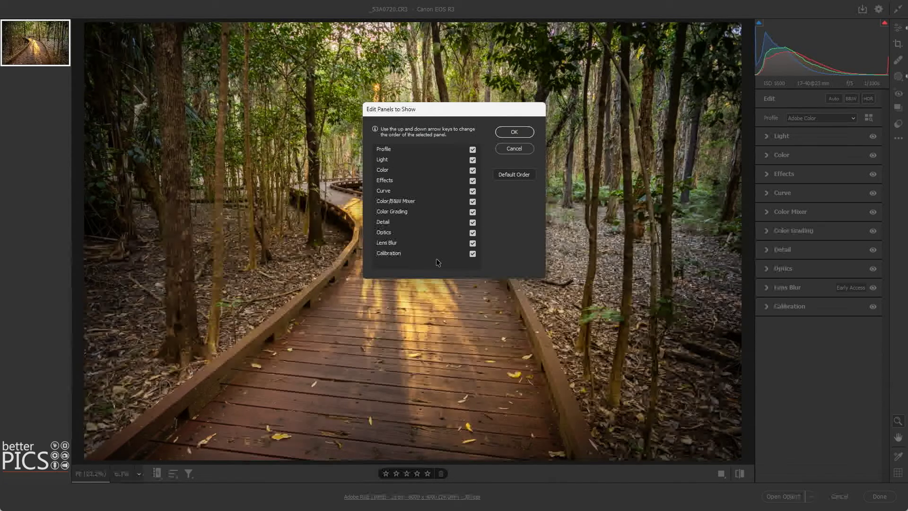
click(472, 243)
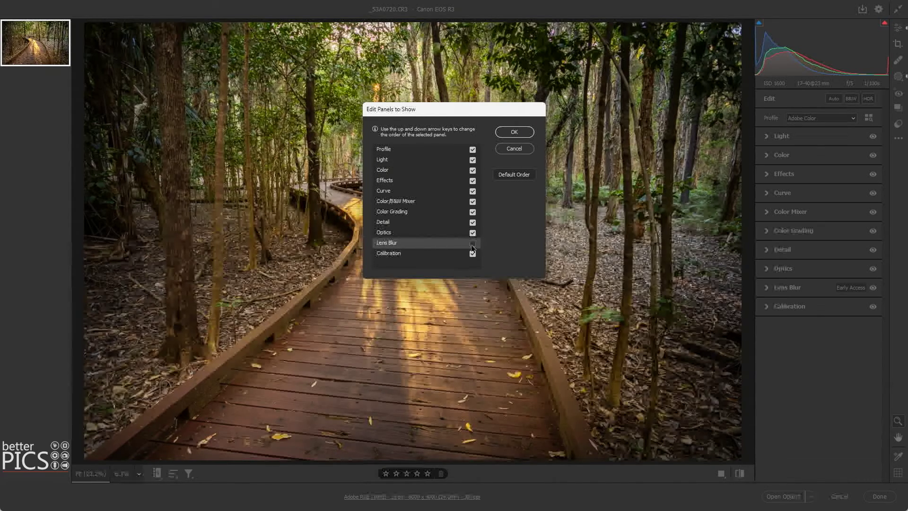
click(514, 132)
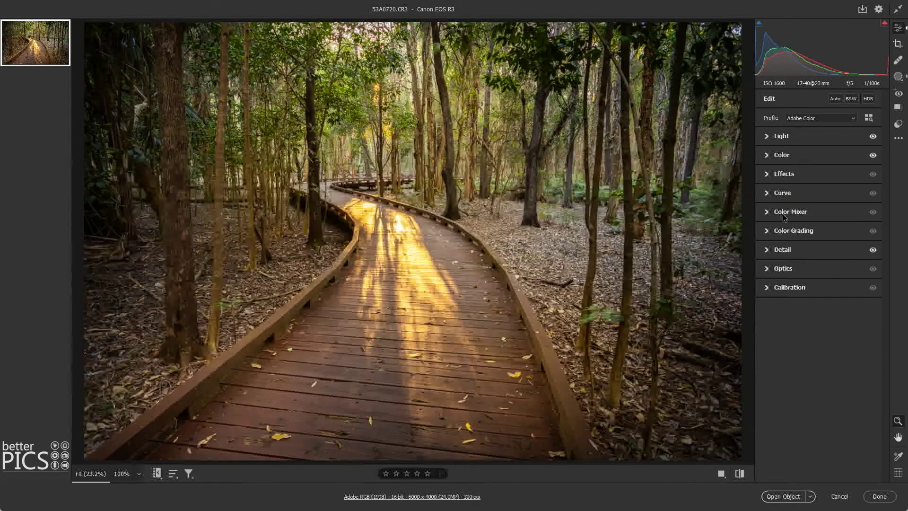
Step: Tick Lens Blur again in Edit Panels to Show and confirm with OK
right_click(784, 137)
click(830, 79)
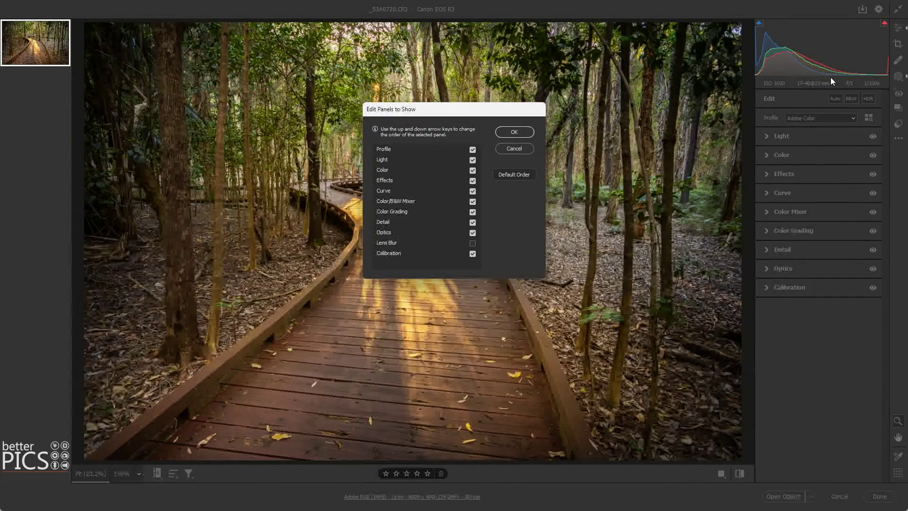
click(473, 243)
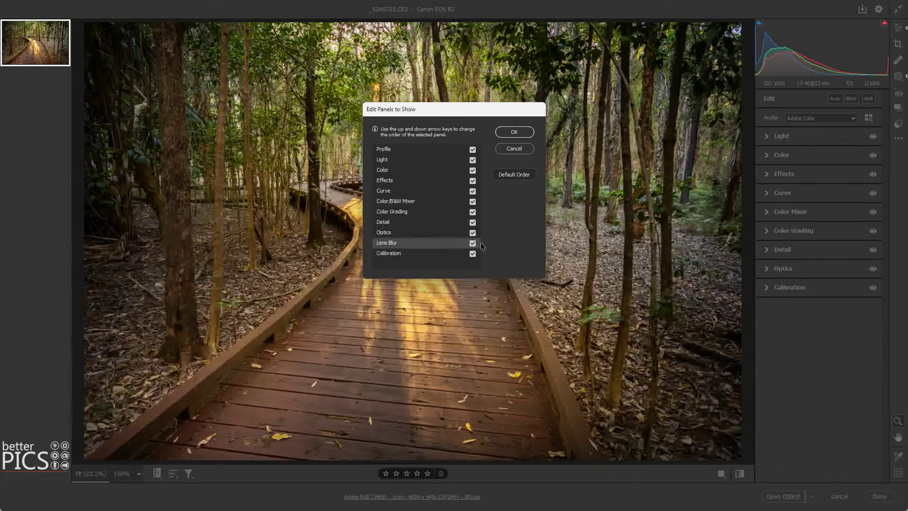
click(514, 132)
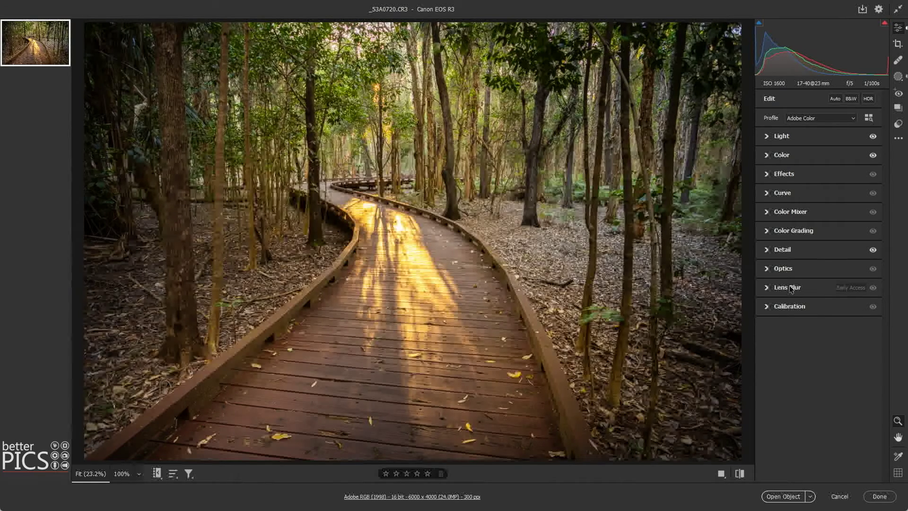
Step: Reopen Edit Panels to Show and close it without making changes
right_click(790, 137)
click(831, 74)
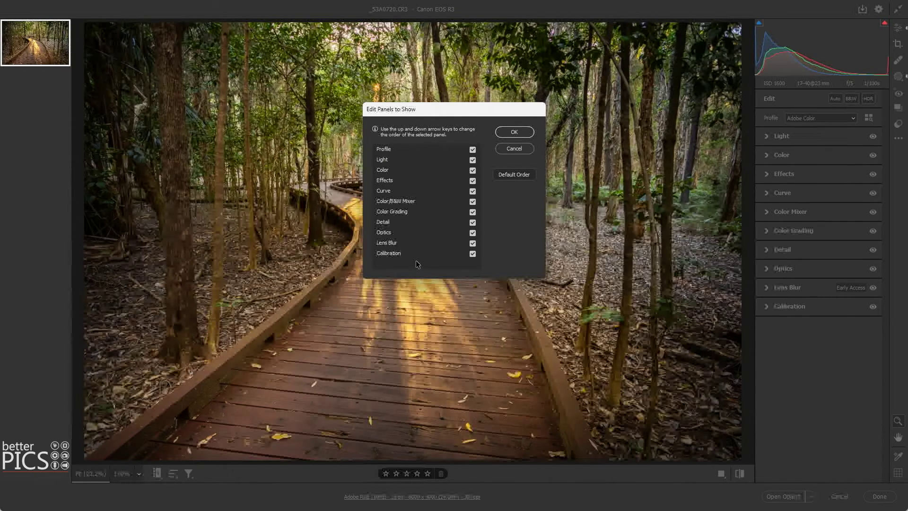
key(Return)
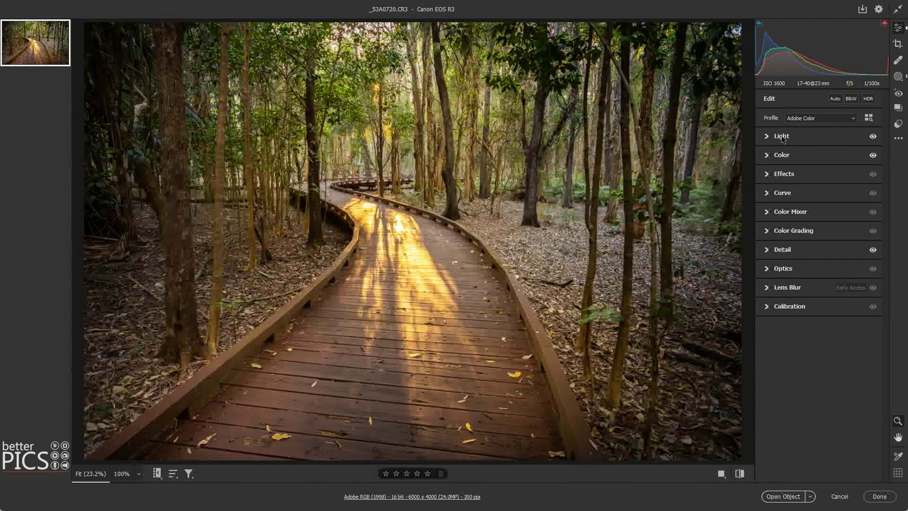
Step: In Edit Panels to Show, move Color/B&W Mixer up to just below Profile and apply
click(789, 210)
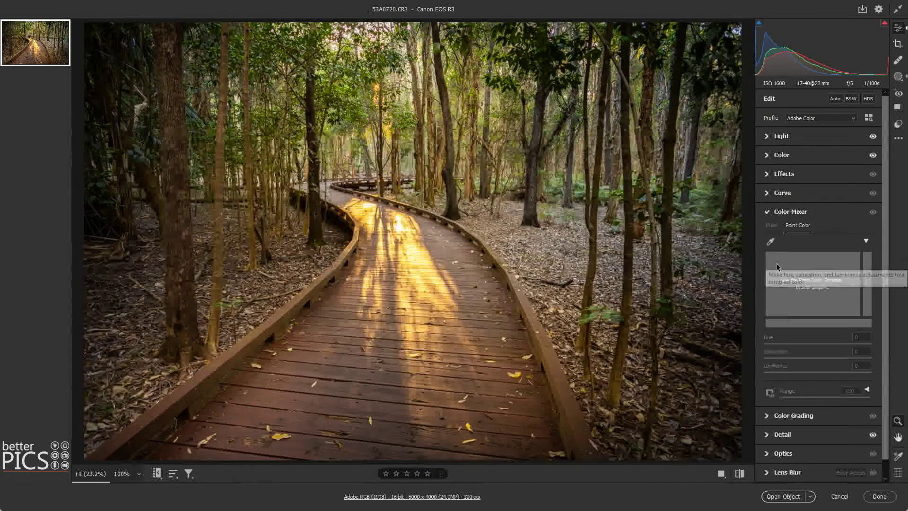
click(769, 212)
right_click(787, 213)
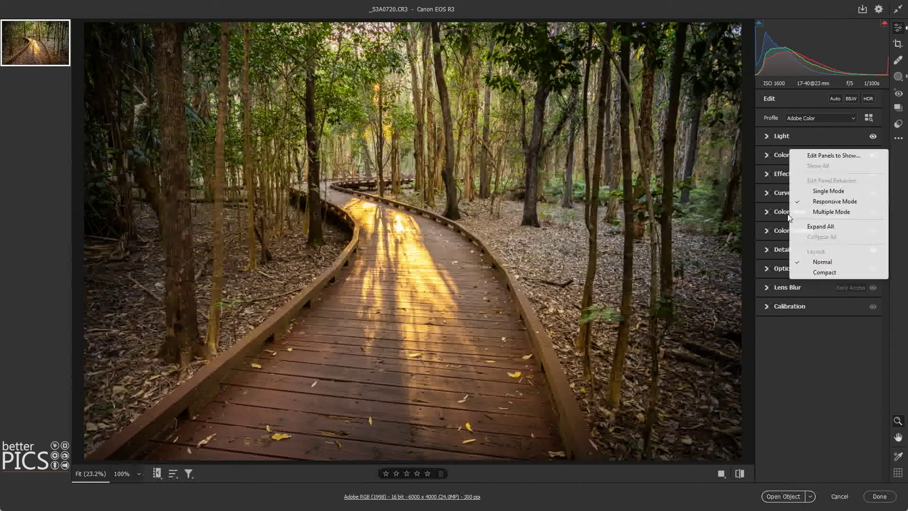
click(833, 158)
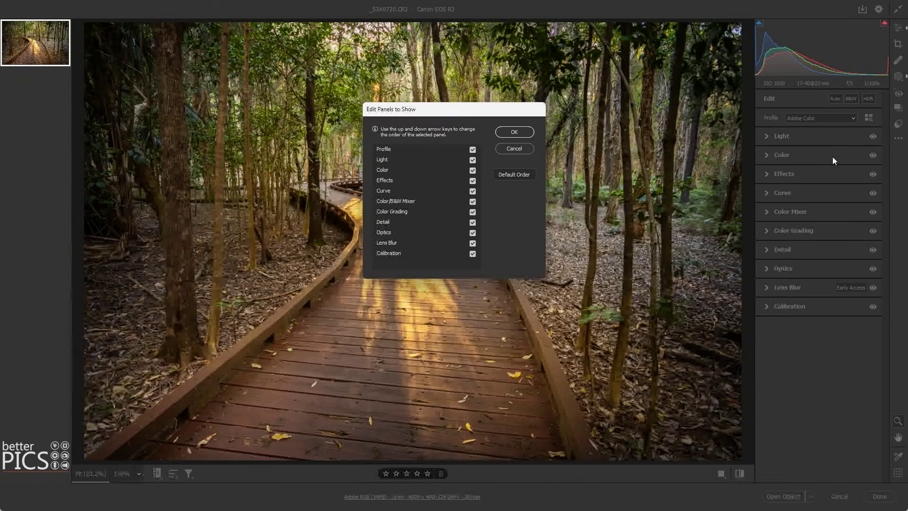
click(410, 204)
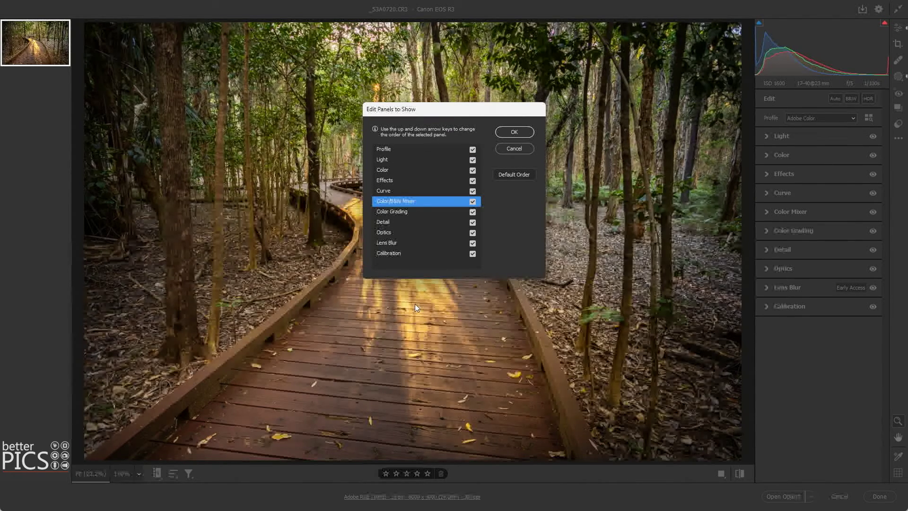
key(Up)
key(Up)
key(Up)
key(Up)
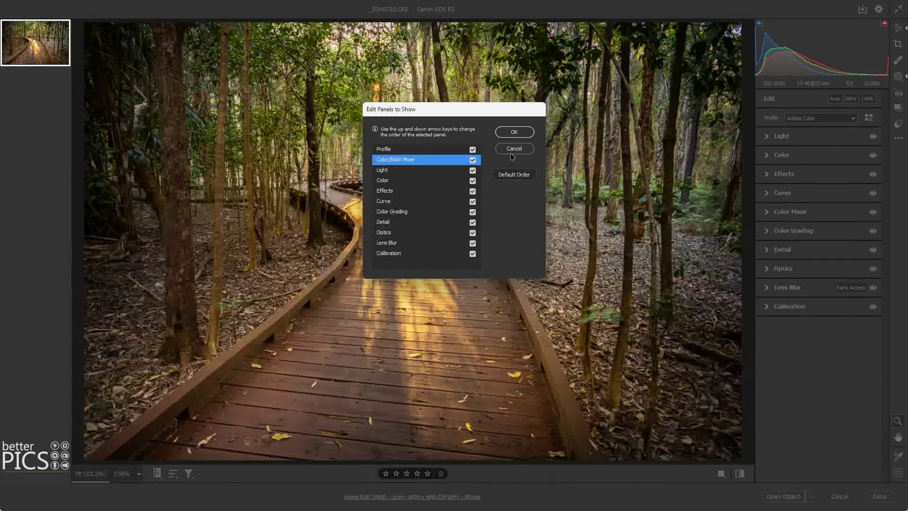
click(514, 132)
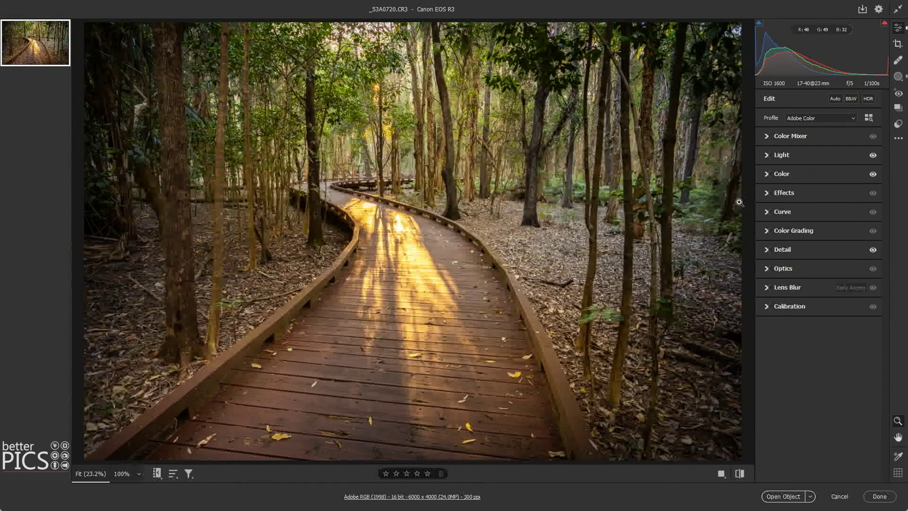
Step: Reset Edit Panels to Show to Default Order, returning Color/B&W Mixer between Curve and Color Grading
right_click(780, 136)
click(803, 80)
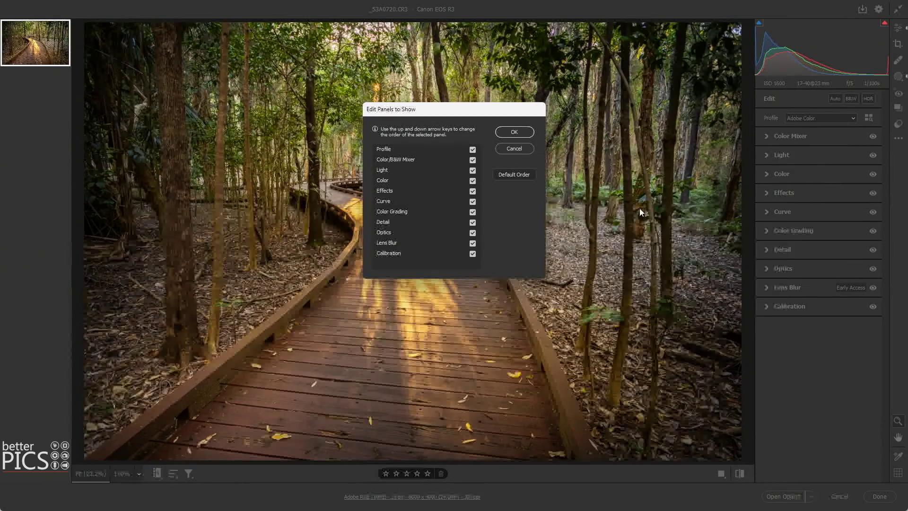
click(520, 175)
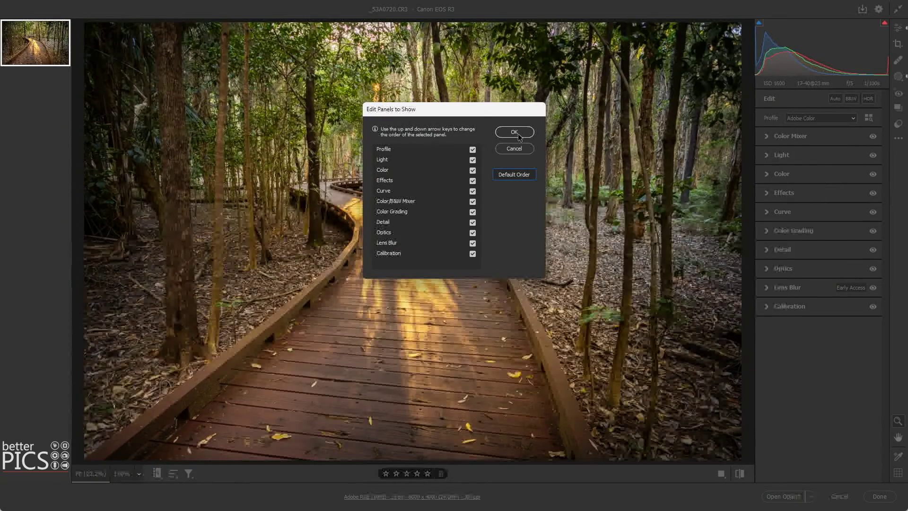